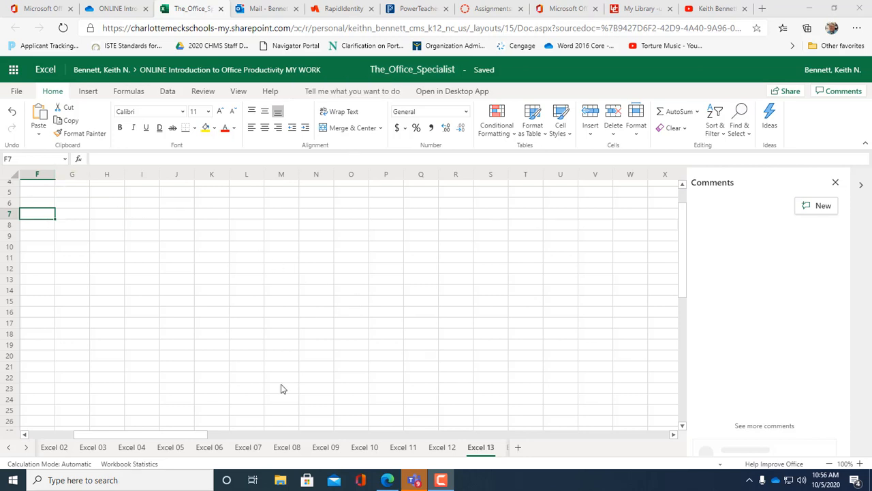
Go to cell A1 of the Excel 13 sheet.
{"action": "left_click", "coordinate": [27, 158]}
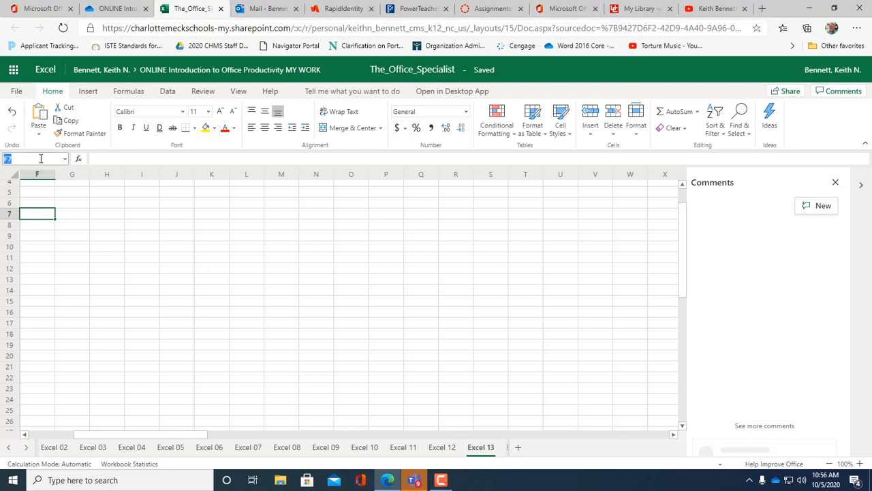
{"action": "type", "text": "a1"}
{"action": "key", "text": "Return"}
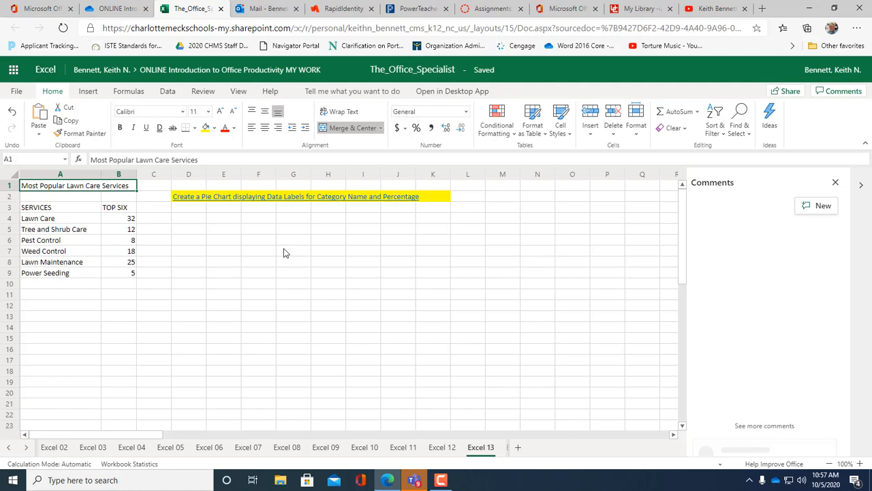
Select the services data with its headings in A3:B9 and review the recommended charts for it.
{"action": "left_click", "coordinate": [60, 208]}
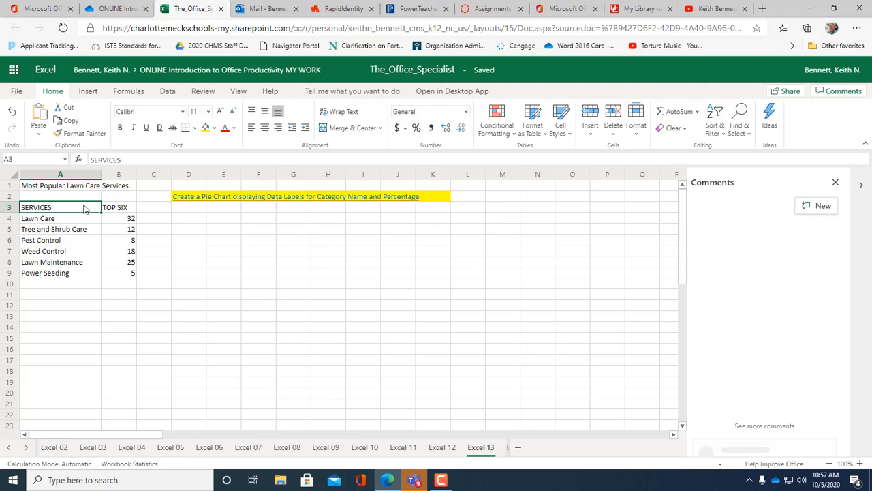
{"action": "mouse_move", "coordinate": [84, 208]}
{"action": "left_mouse_down"}
{"action": "mouse_move", "coordinate": [111, 222]}
{"action": "mouse_move", "coordinate": [117, 273]}
{"action": "left_mouse_up"}
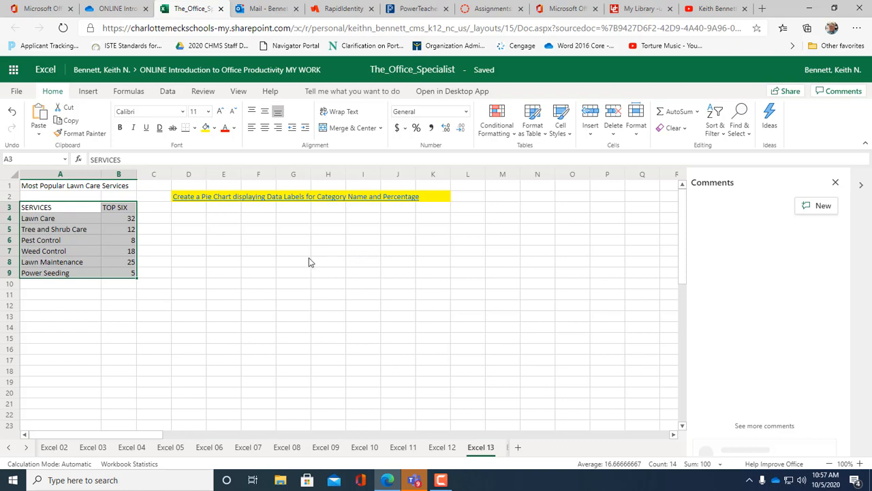
{"action": "left_click", "coordinate": [88, 91]}
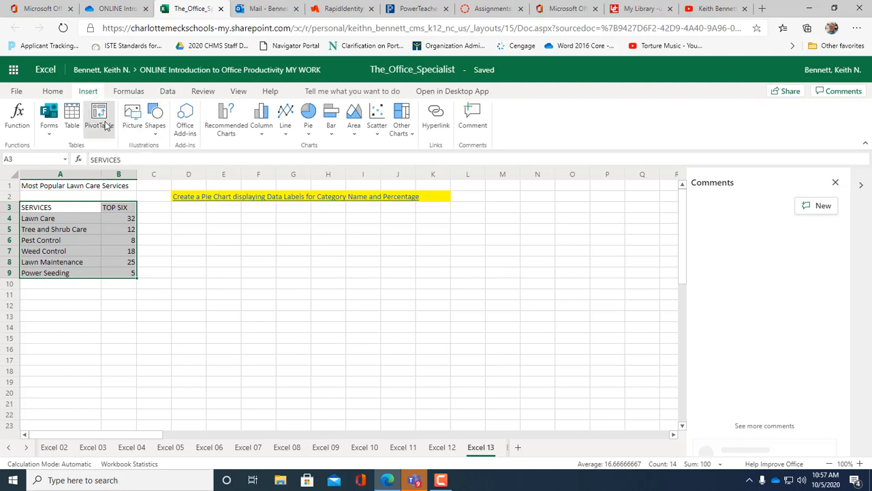
{"action": "left_click", "coordinate": [238, 130]}
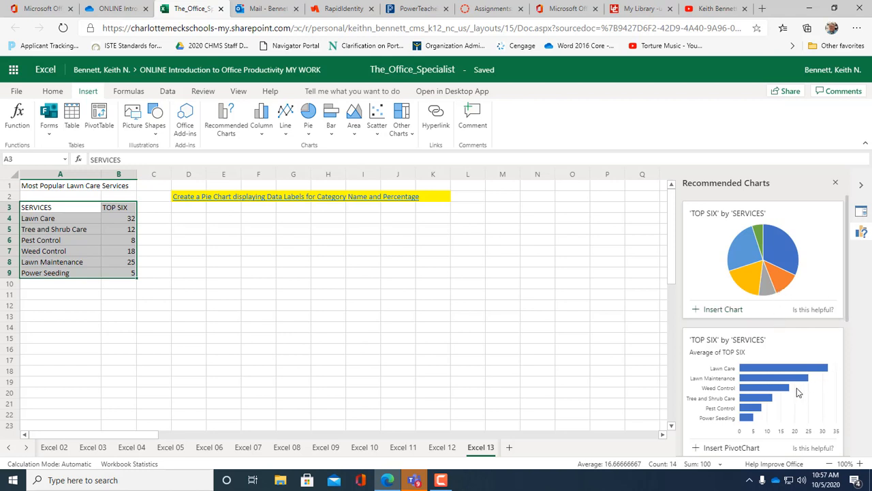
{"action": "scroll", "coordinate": [838, 286], "scroll_direction": "down", "scroll_amount": 3}
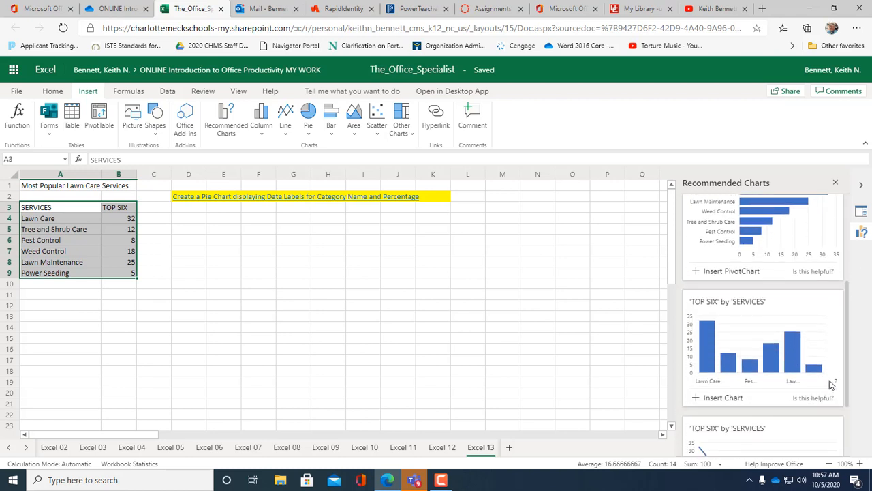
{"action": "scroll", "coordinate": [839, 402], "scroll_direction": "down", "scroll_amount": 2}
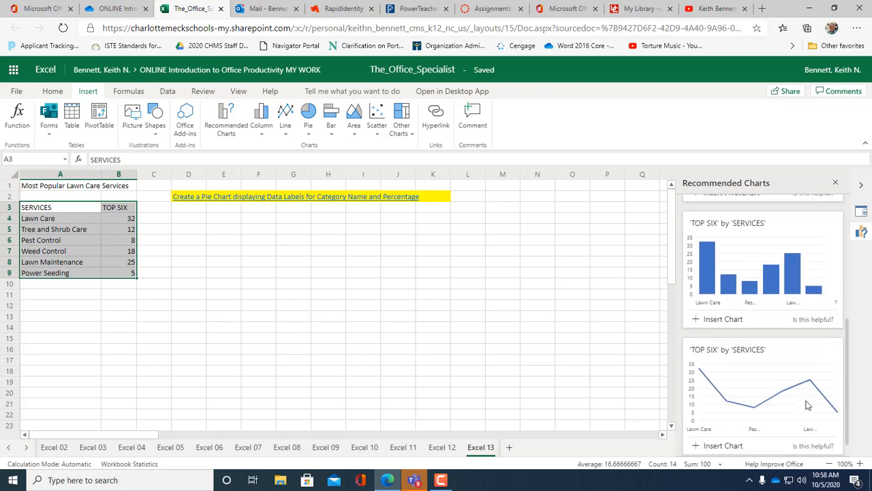
{"action": "scroll", "coordinate": [784, 381], "scroll_direction": "up", "scroll_amount": 1}
{"action": "scroll", "coordinate": [770, 367], "scroll_direction": "up", "scroll_amount": 5}
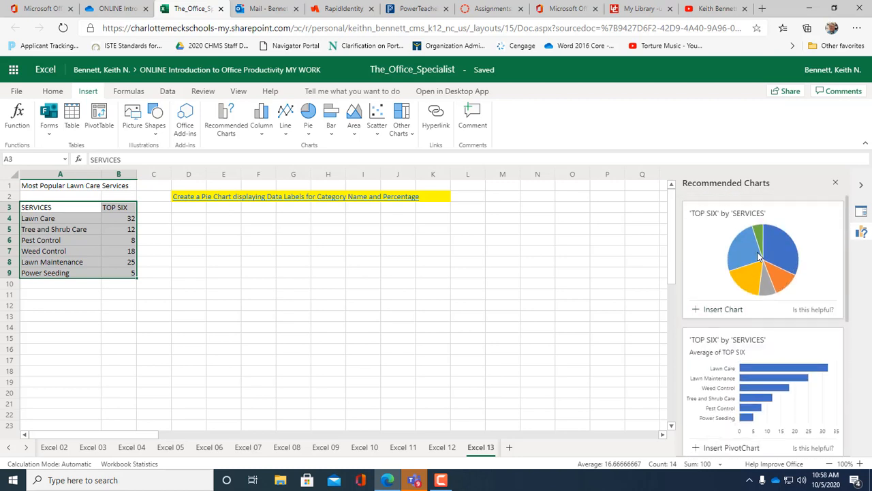
Insert a 2-D pie chart of the selected data and place it directly below the highlighted instruction, starting at cell D4.
{"action": "left_click", "coordinate": [306, 132]}
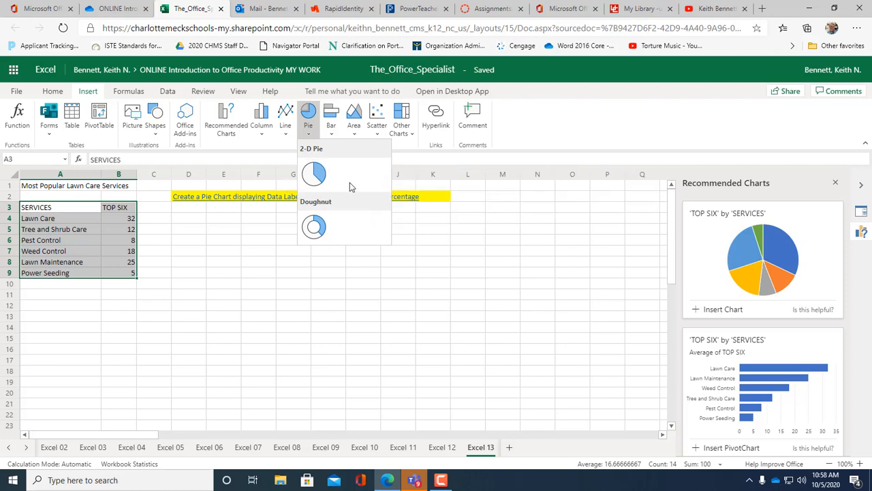
{"action": "left_click", "coordinate": [317, 175]}
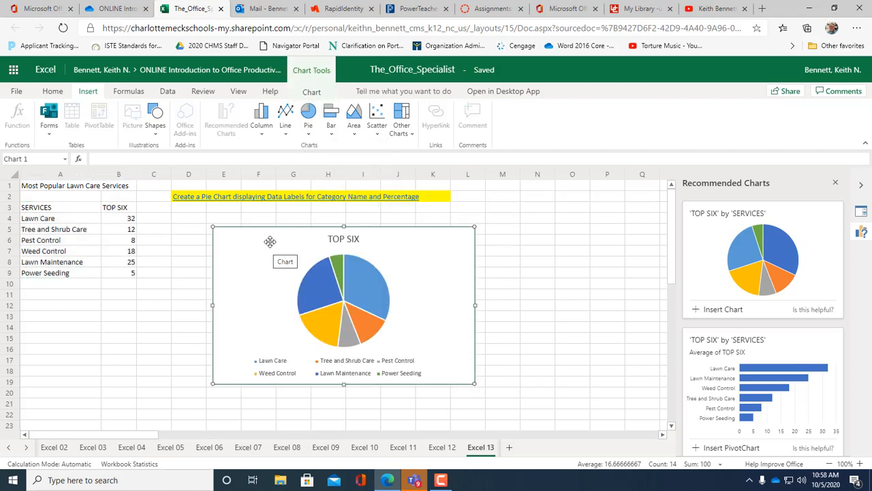
{"action": "left_click_drag", "start_coordinate": [271, 241], "coordinate": [227, 230]}
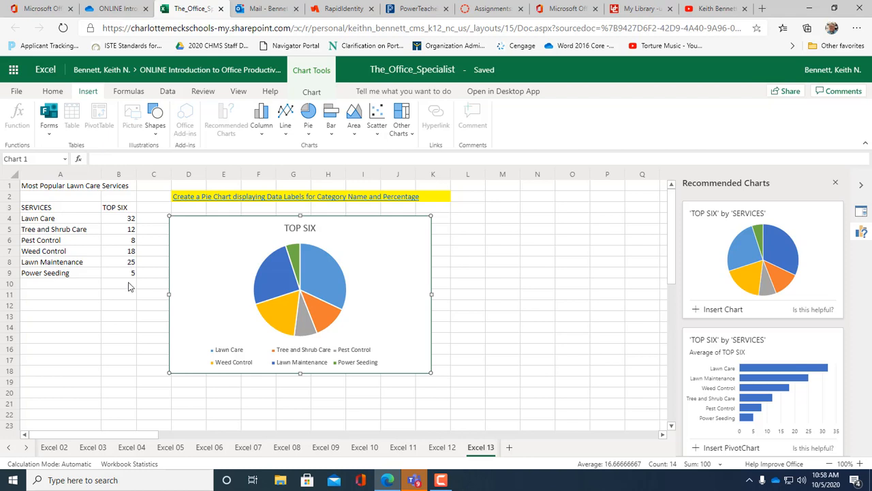
Total the TOP SIX values in cell B10 with AutoSum over B4:B9.
{"action": "left_click", "coordinate": [129, 285]}
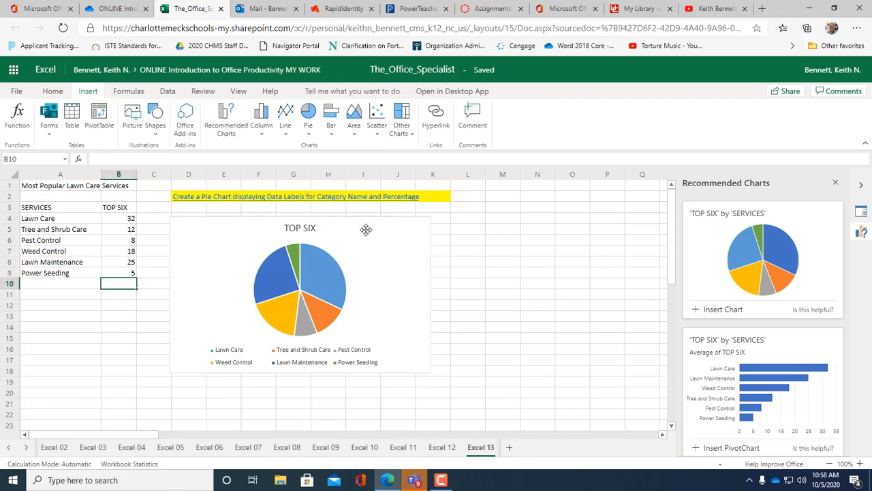
{"action": "left_click", "coordinate": [54, 91]}
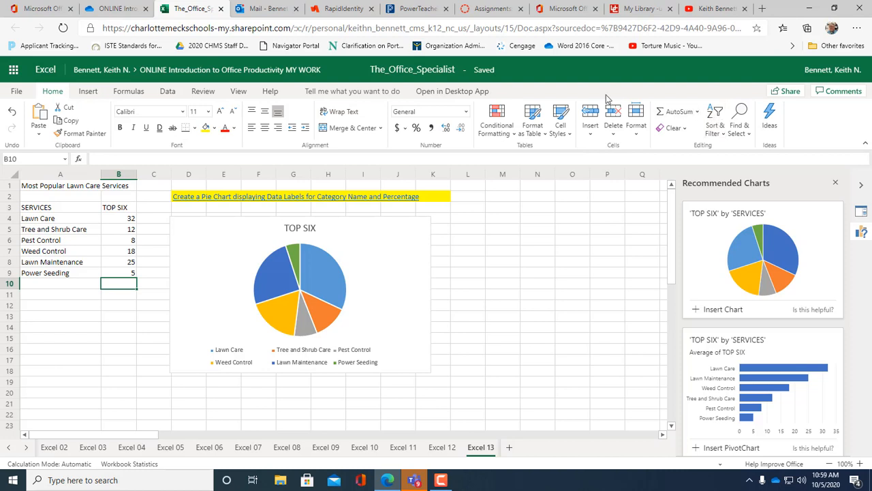
{"action": "left_click", "coordinate": [683, 111]}
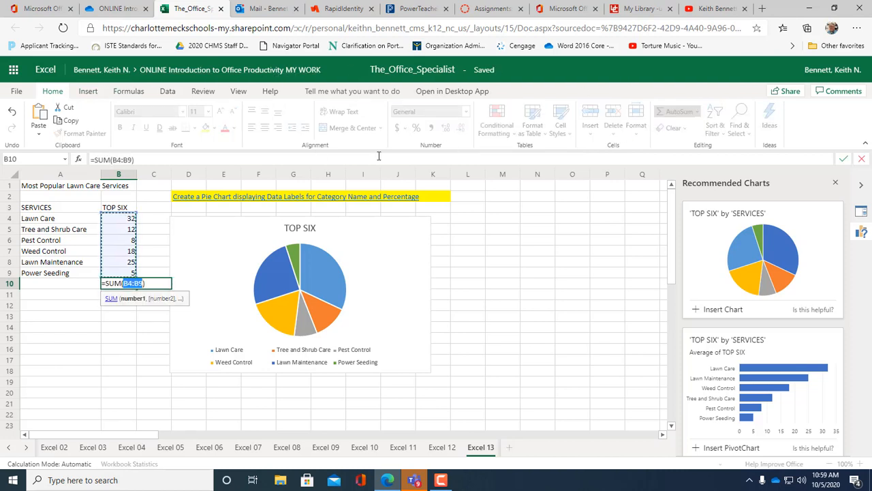
{"action": "key", "text": "Return"}
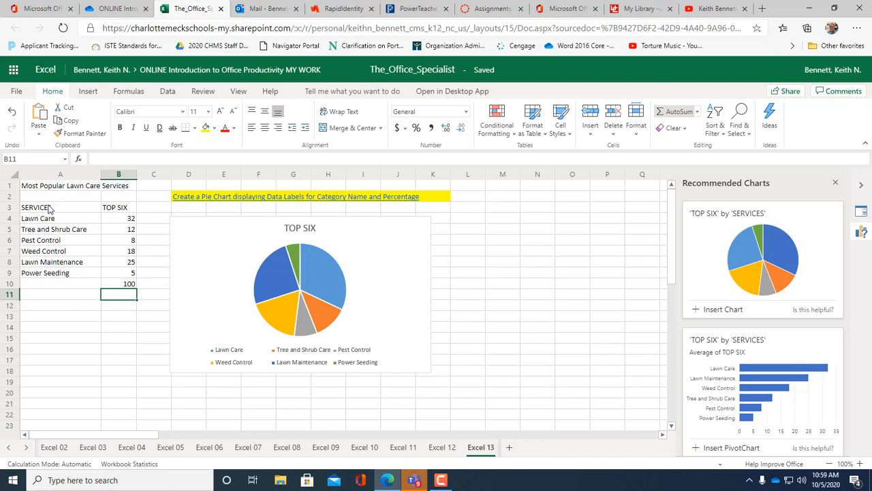
Add Outside End data labels to the pie chart and enlarge the chart to about column M and row 23.
{"action": "left_click_drag", "start_coordinate": [47, 210], "coordinate": [127, 273]}
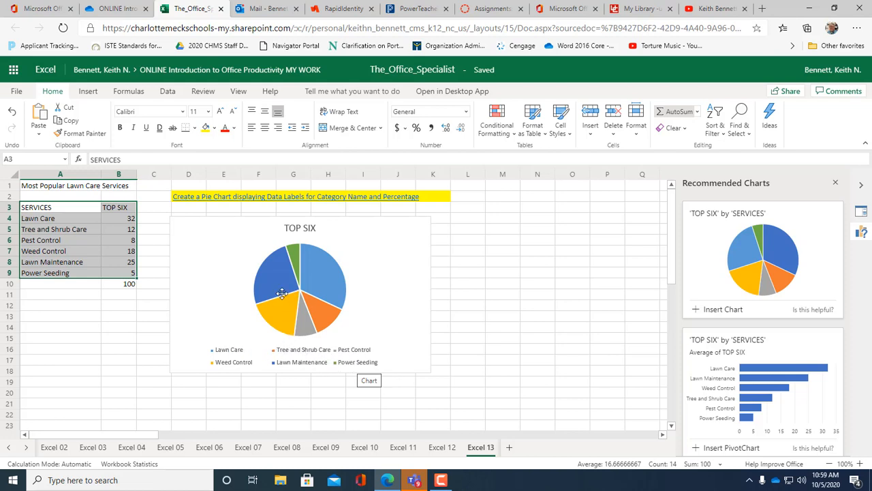
{"action": "left_click", "coordinate": [313, 315]}
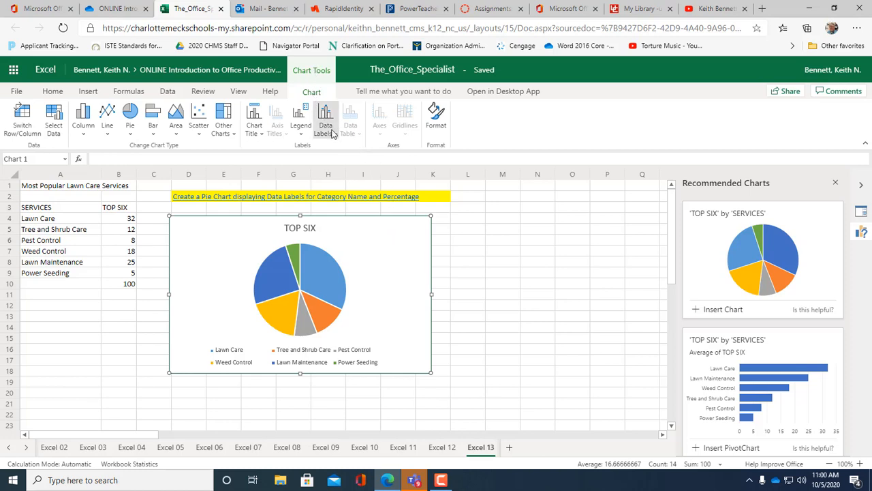
{"action": "left_click", "coordinate": [332, 136]}
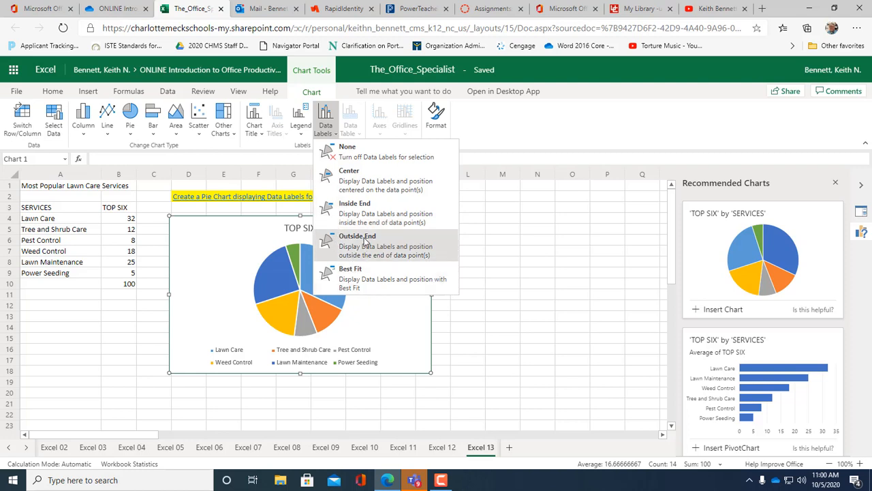
{"action": "left_click", "coordinate": [366, 242]}
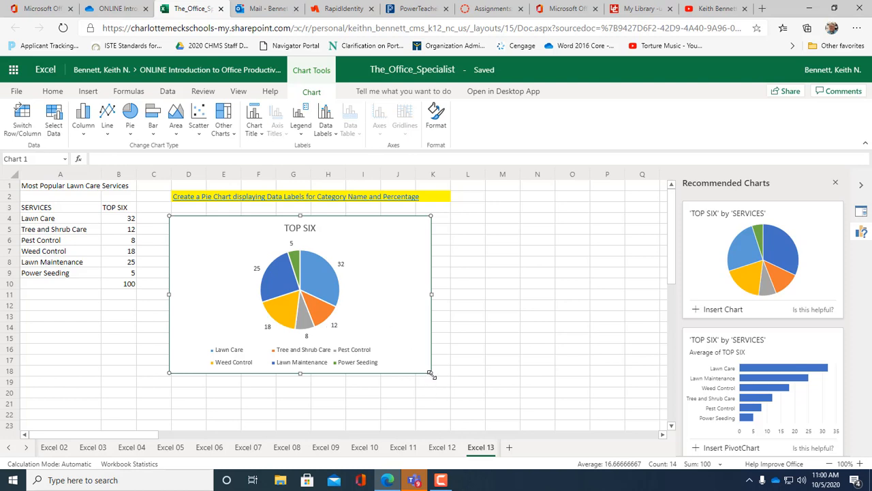
{"action": "left_click_drag", "start_coordinate": [432, 374], "coordinate": [490, 425]}
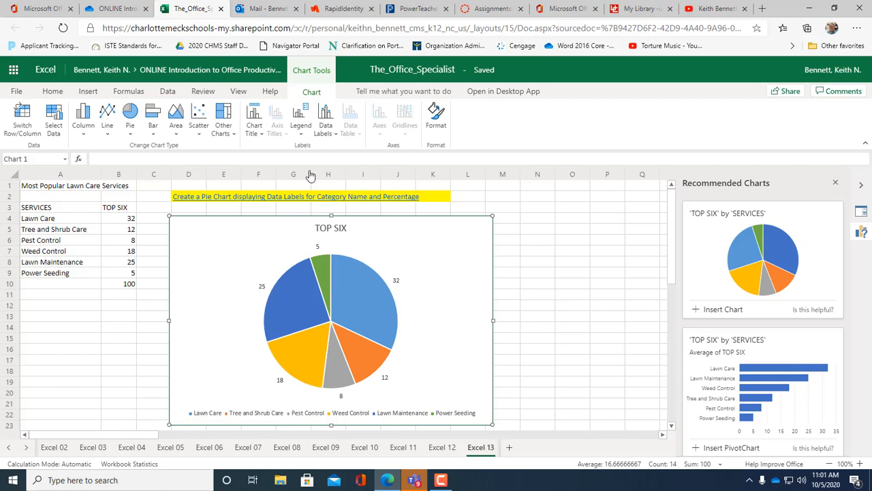
Change the pie chart's title to "Top Six Lawn Care Services".
{"action": "left_click", "coordinate": [254, 132]}
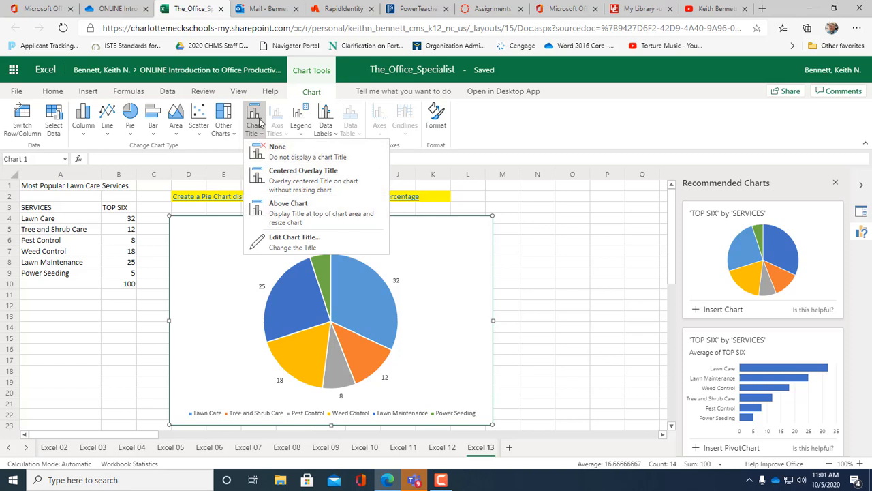
{"action": "left_click", "coordinate": [284, 239]}
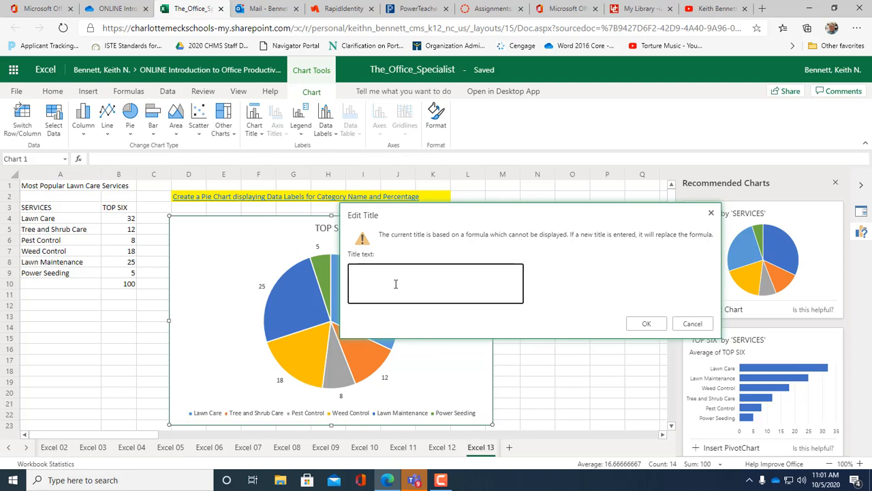
{"action": "type", "text": "Top"}
{"action": "type", "text": " Six Serv"}
{"action": "type", "text": "wn "}
{"action": "type", "text": "Care Services"}
{"action": "left_click", "coordinate": [648, 323]}
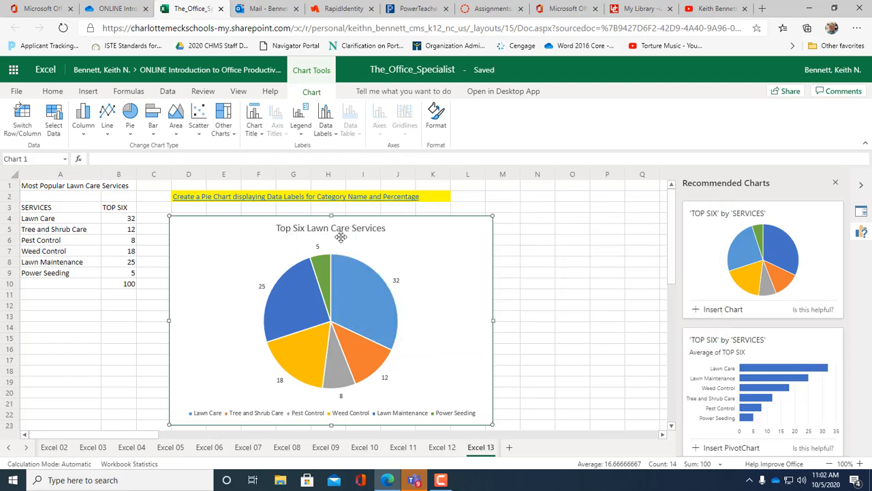